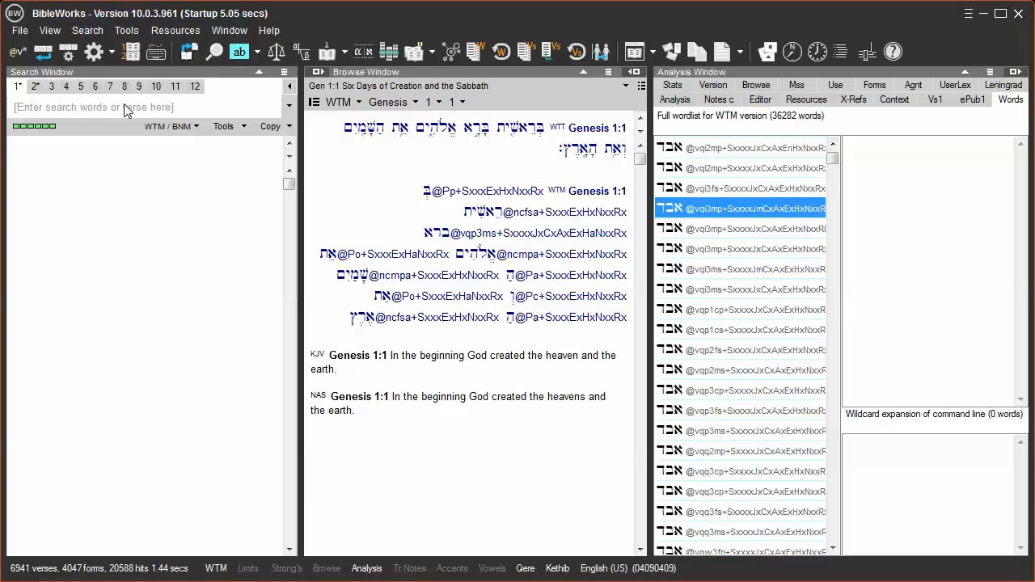
Show the code insertion buttons for the search command line
click(124, 105)
right_click(124, 110)
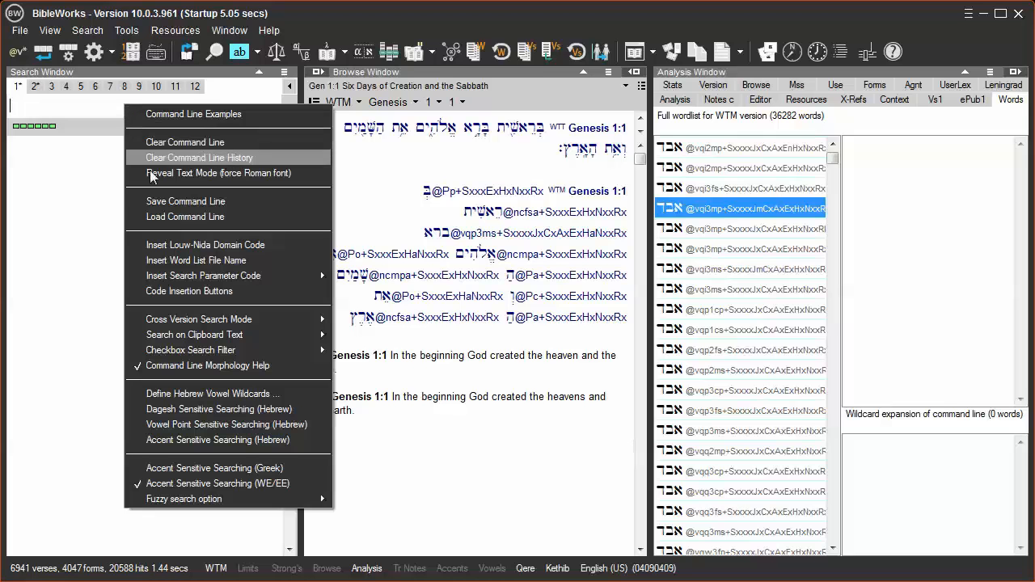
click(180, 292)
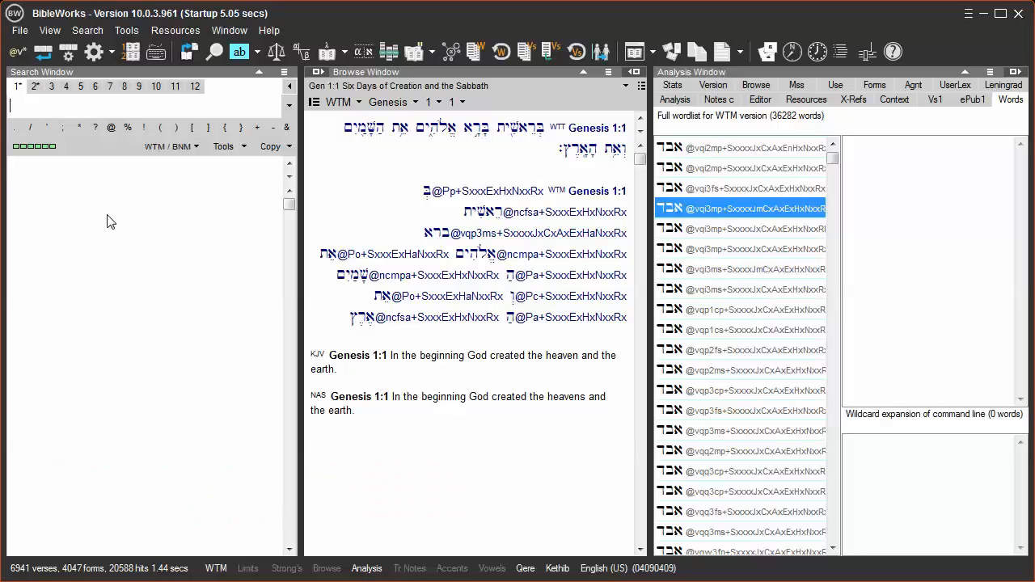
text(.*@)
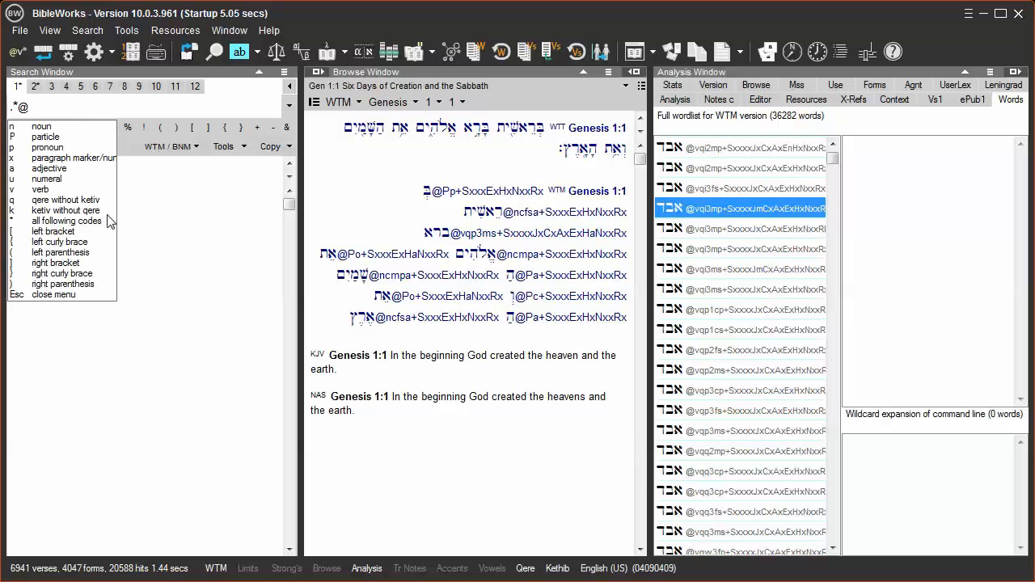
text(v)
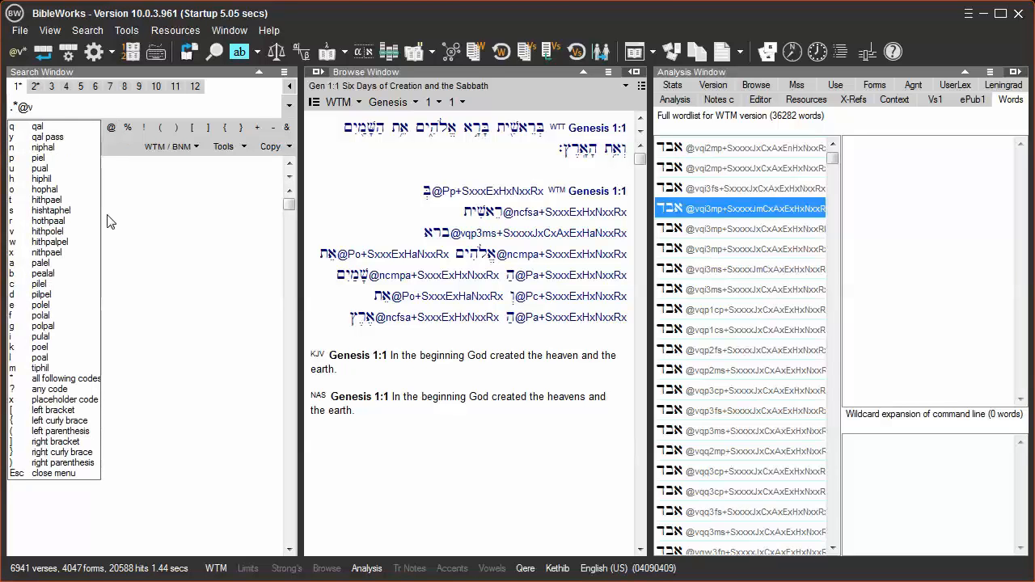
text(q)
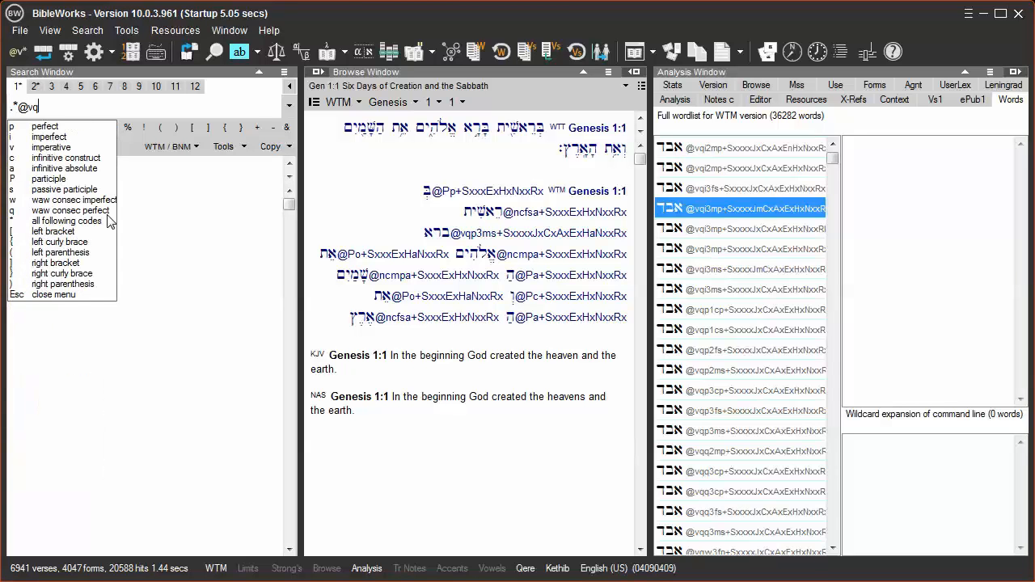
text(p)
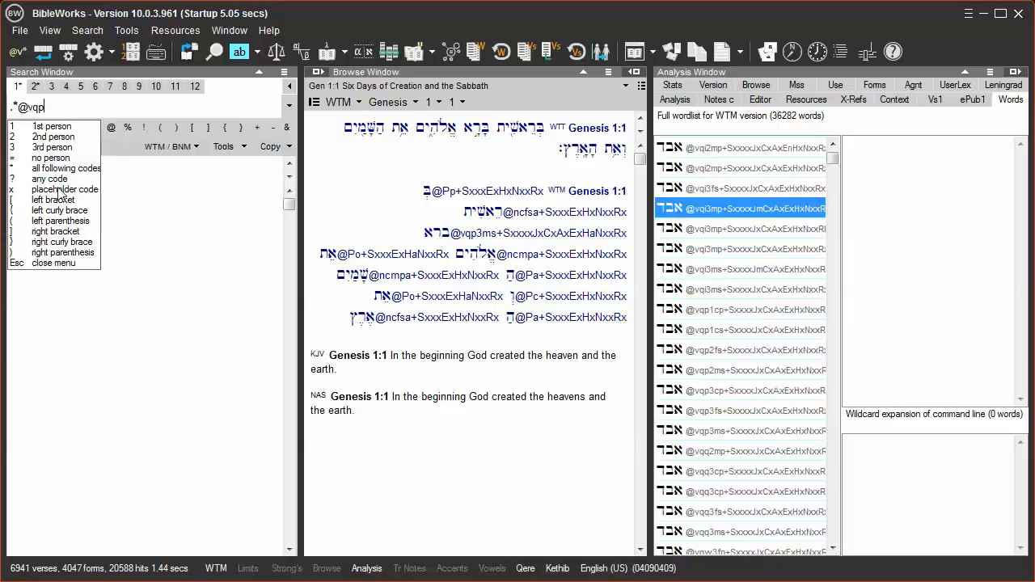
text(?)
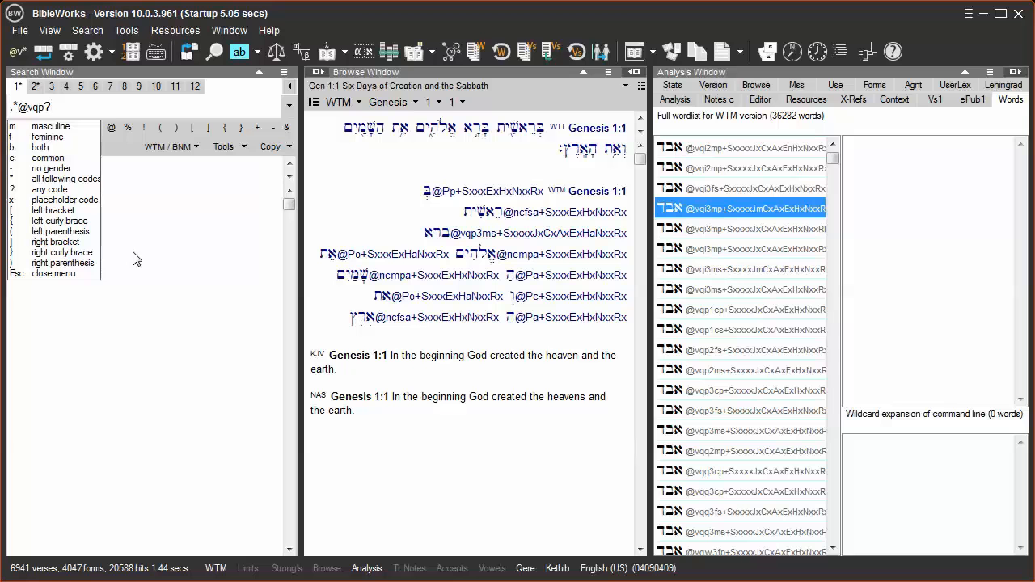
click(68, 129)
click(64, 127)
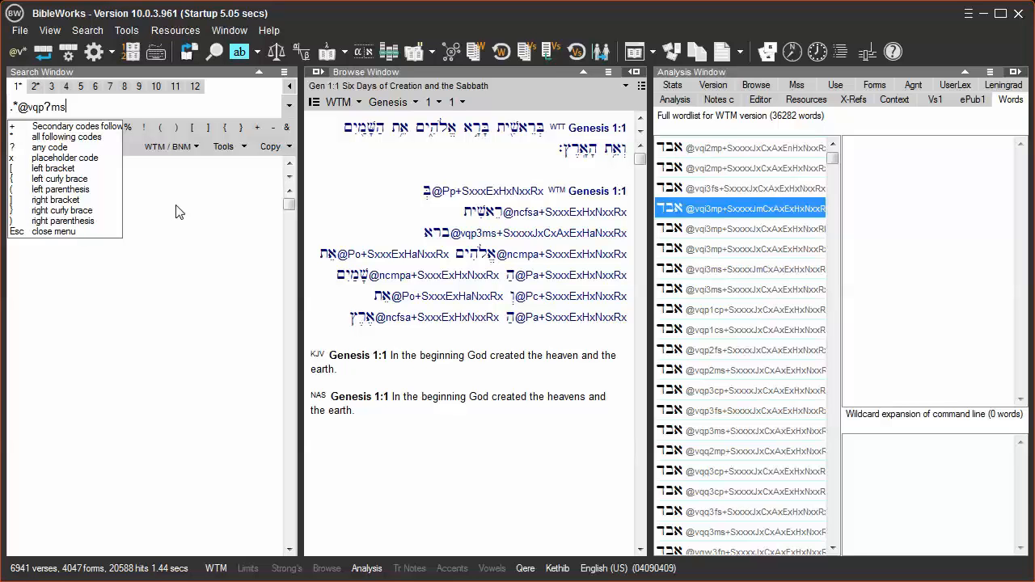
text(*)
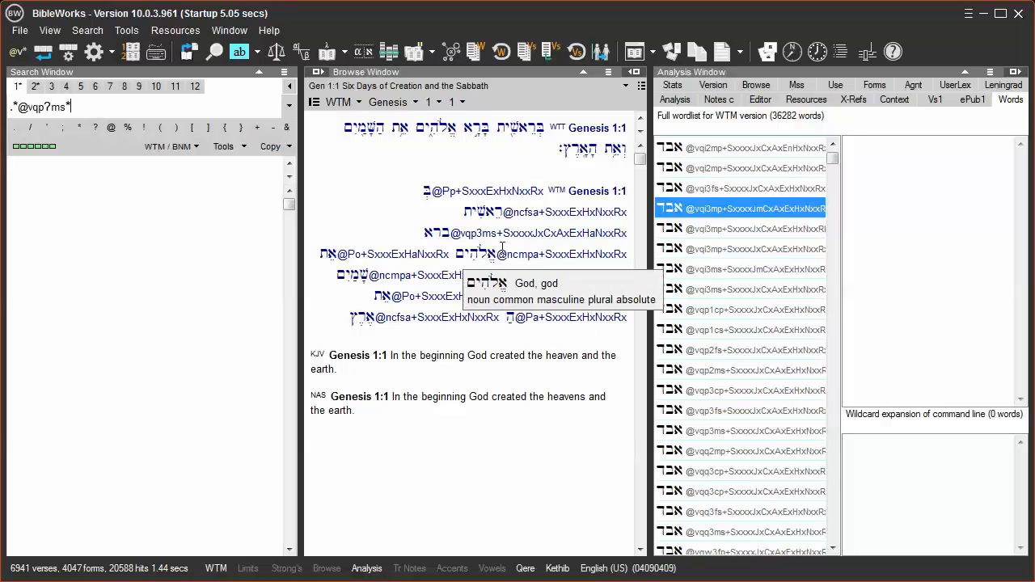
mouse_move(524, 235)
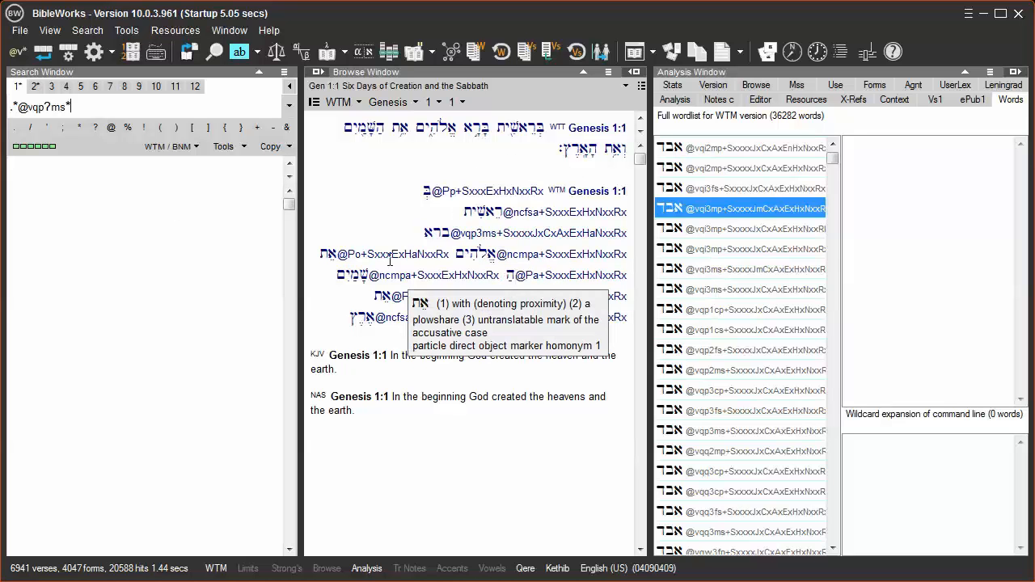
key(ctrl)
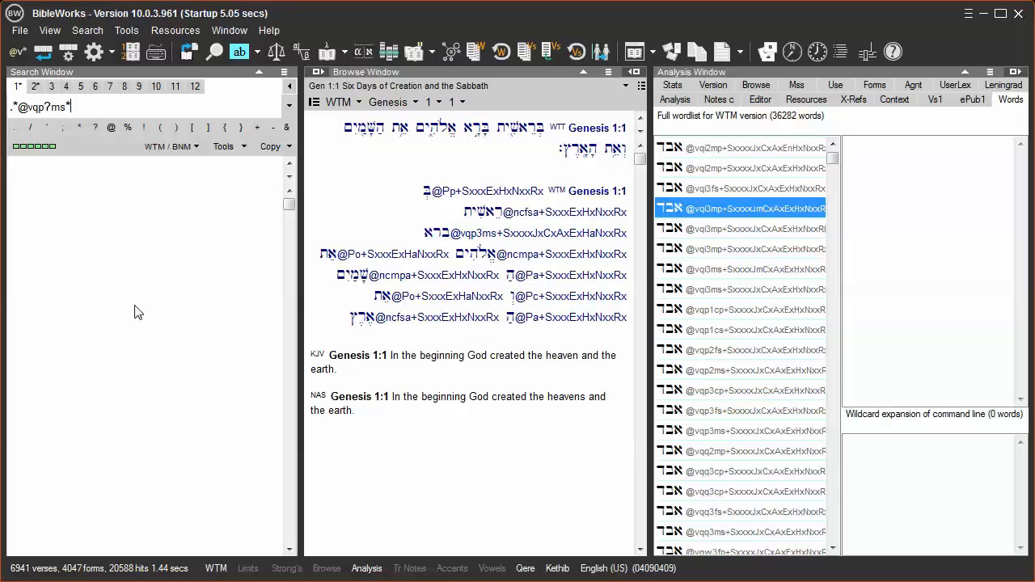
key(Return)
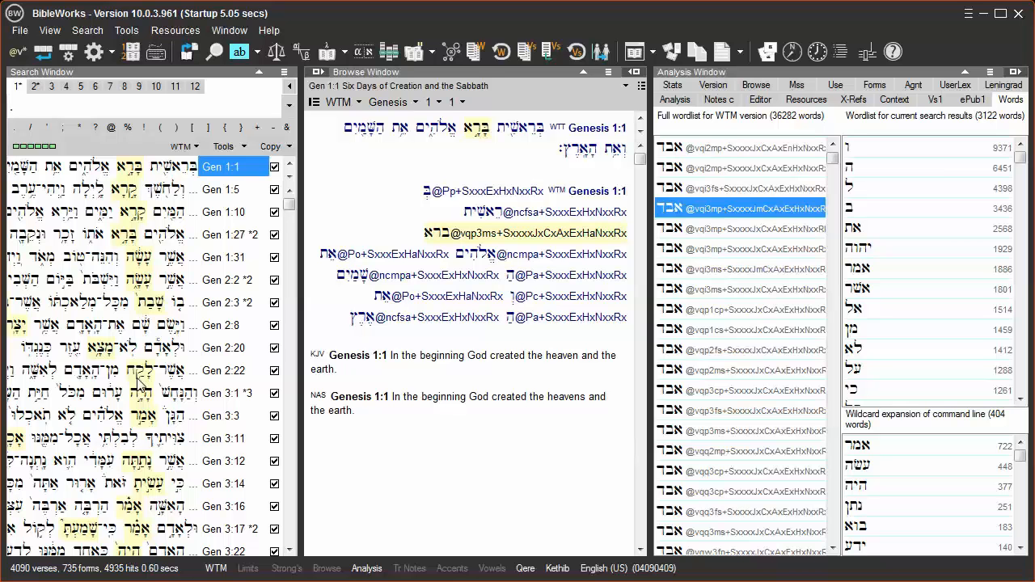
text(*@)
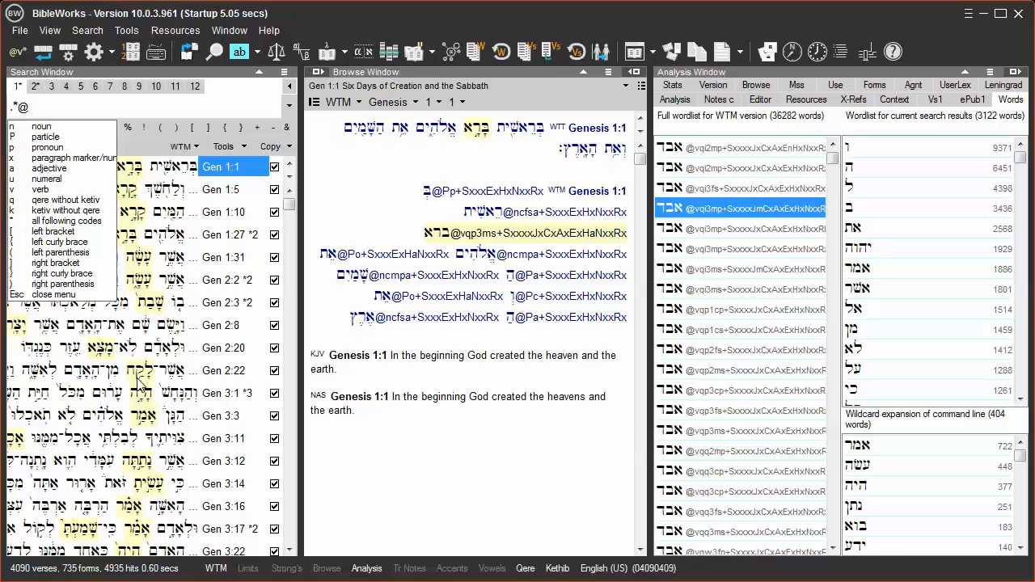
text(vq)
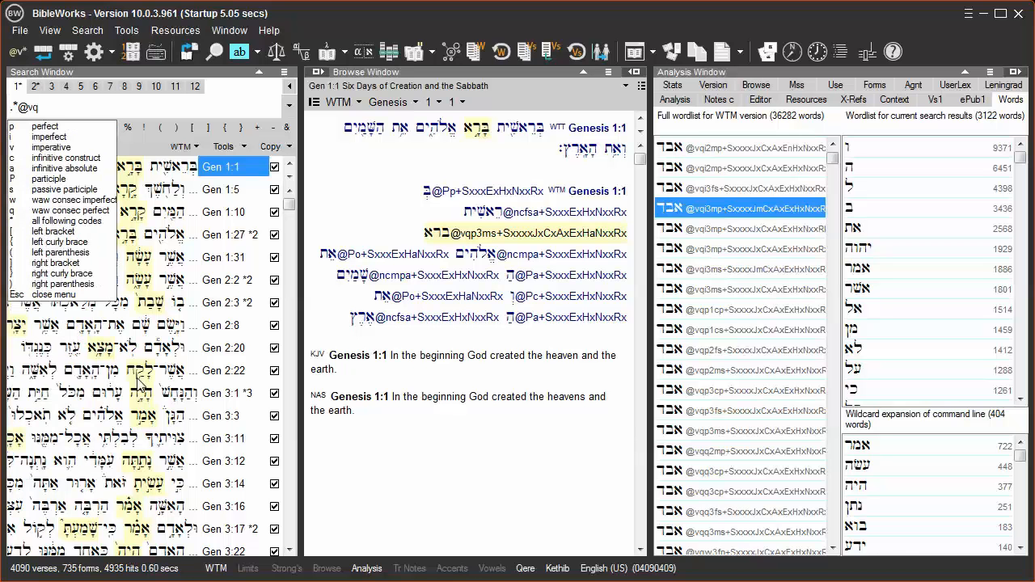
text(*)
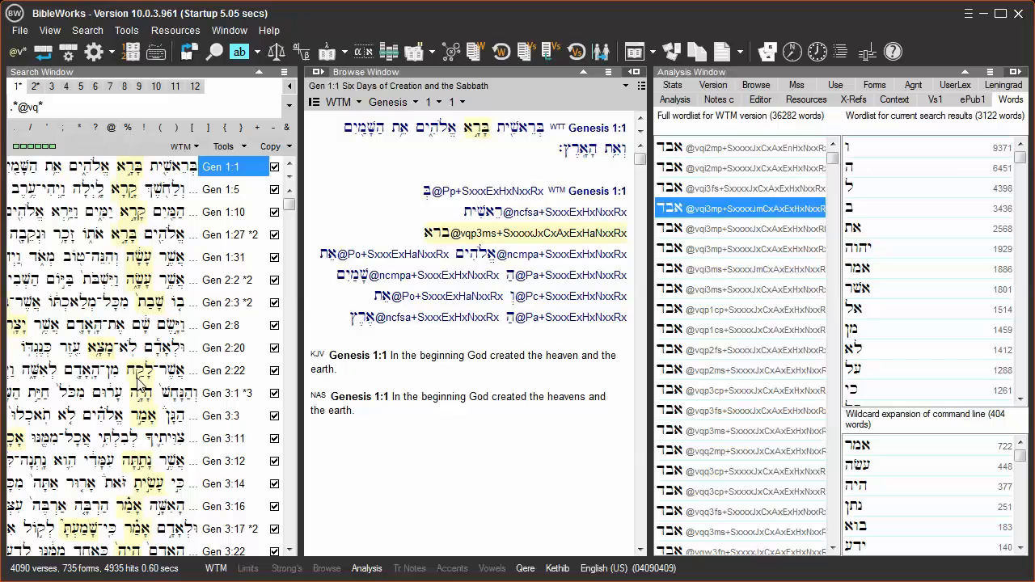
text(p*)
key(Return)
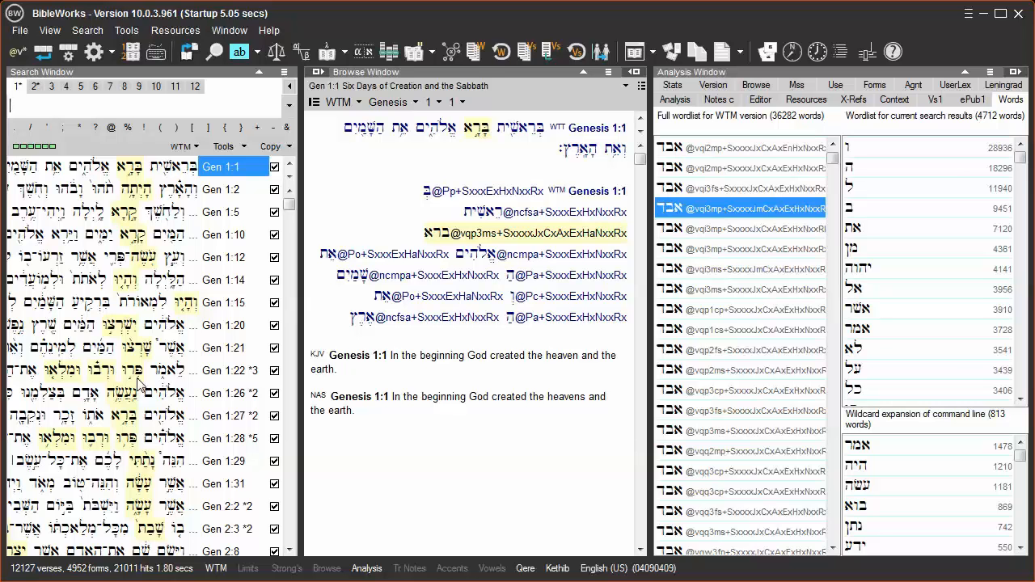
key(Up)
key(Escape)
text(@)
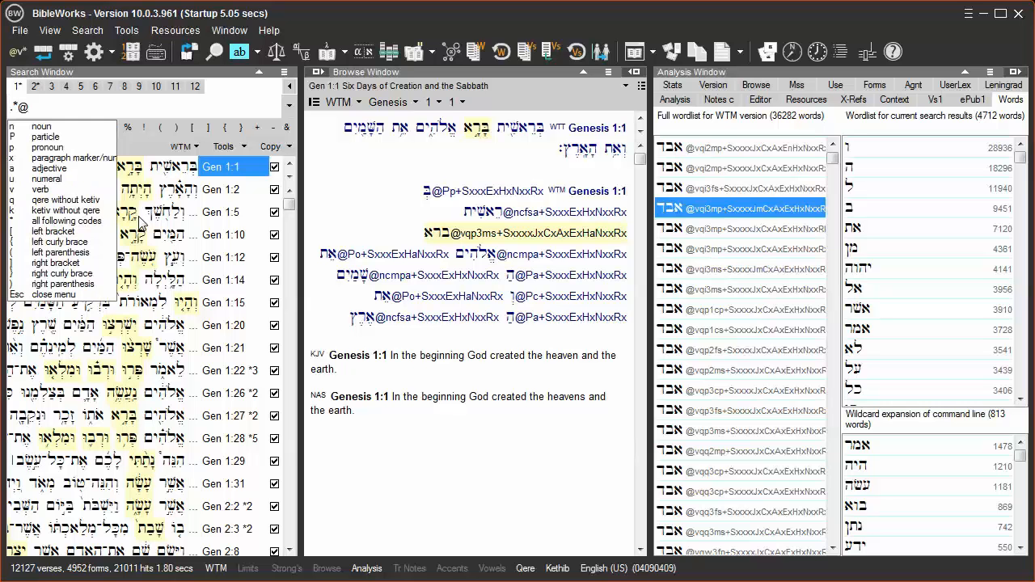
text(v)
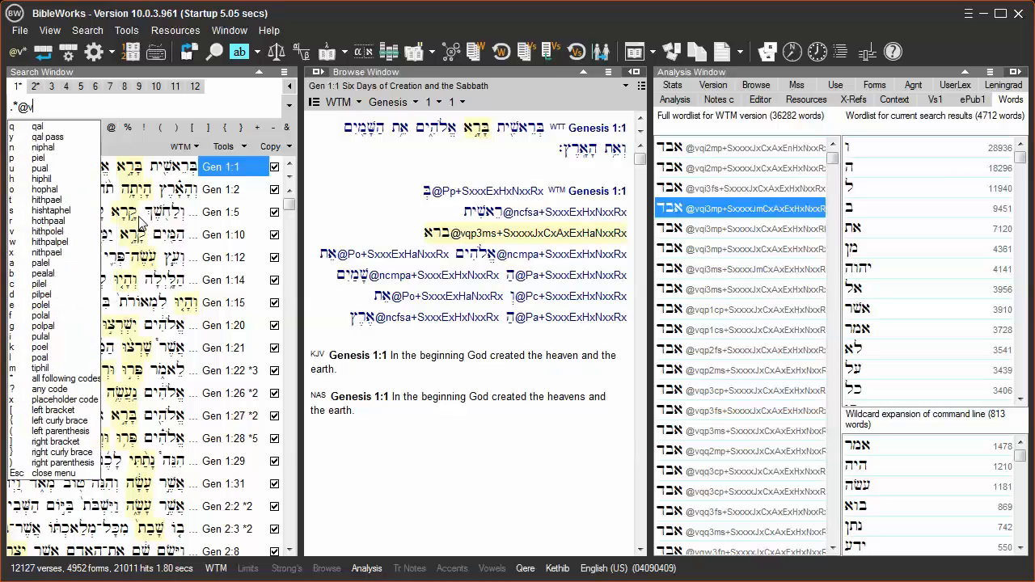
text(q)
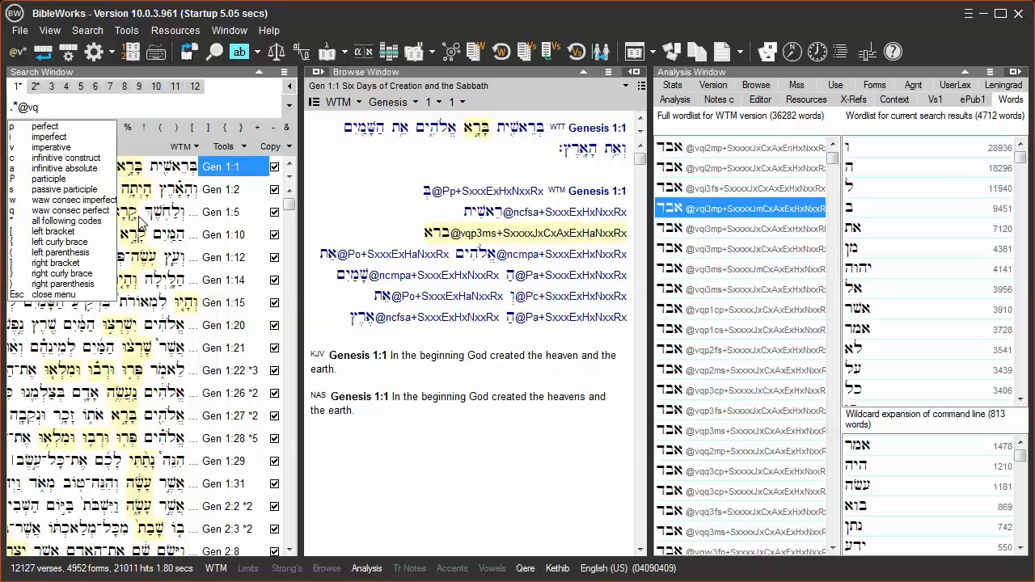
text(p)
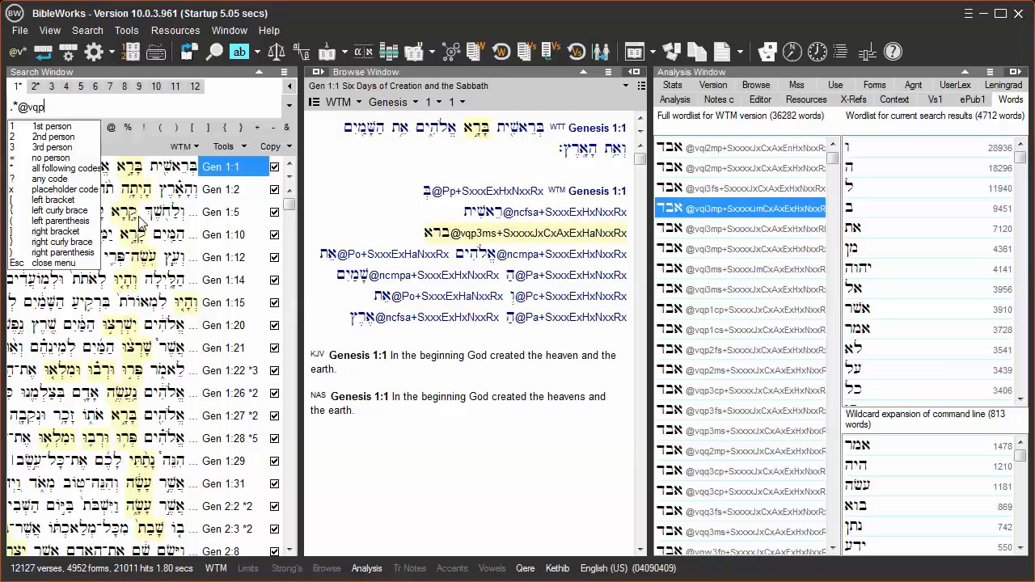
text([12])
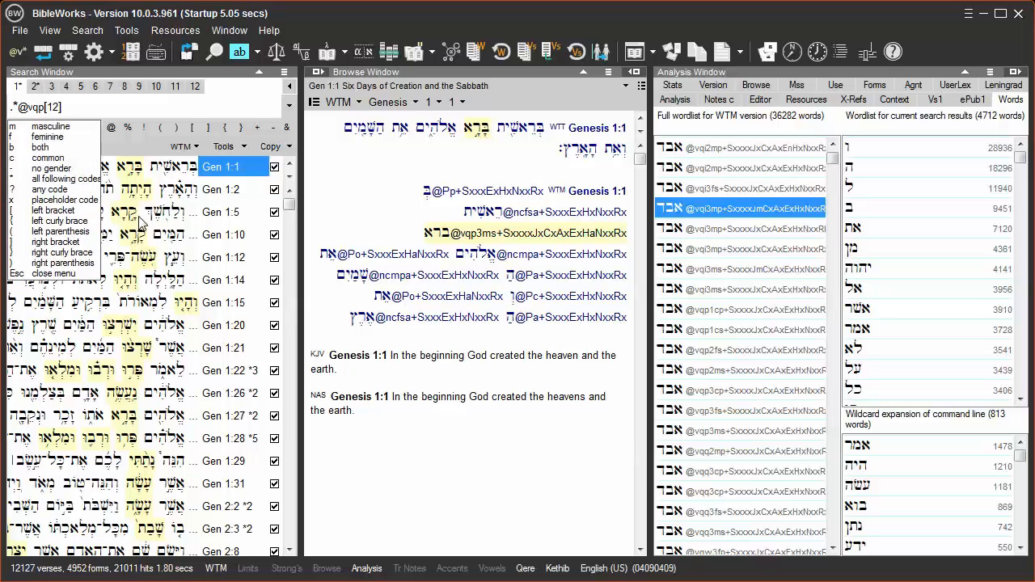
text(ms)
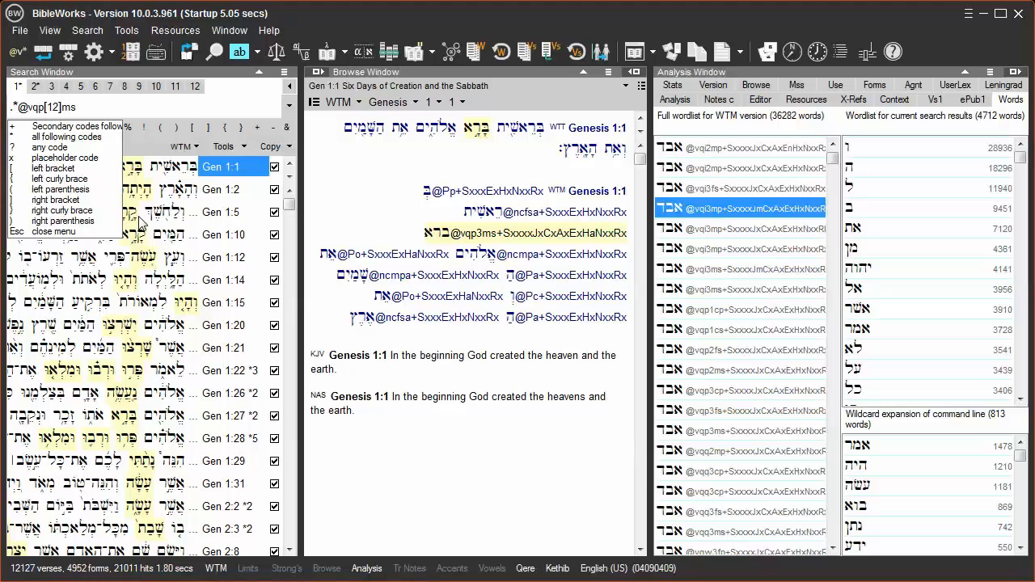
text(*)
key(Escape)
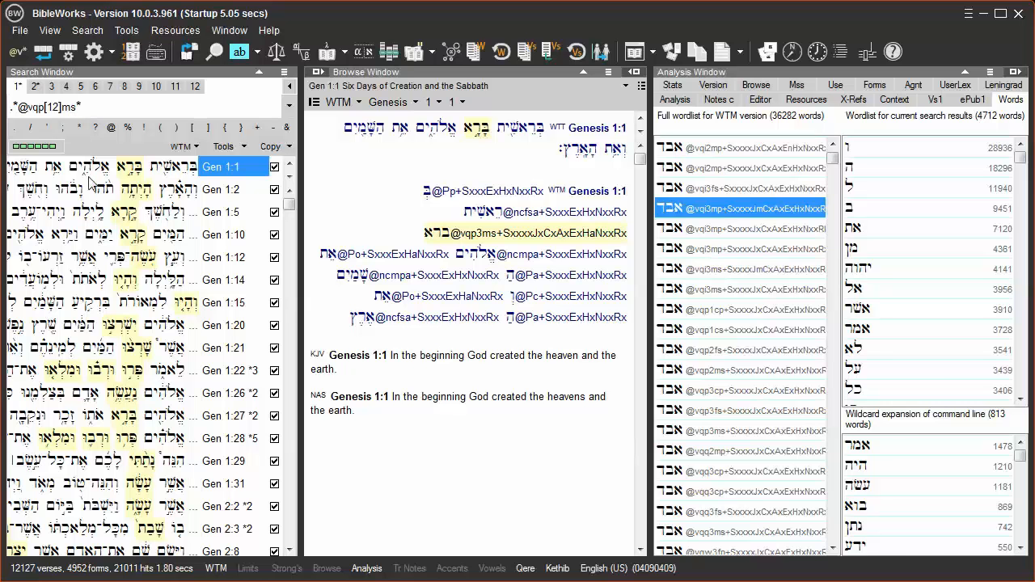
key(Return)
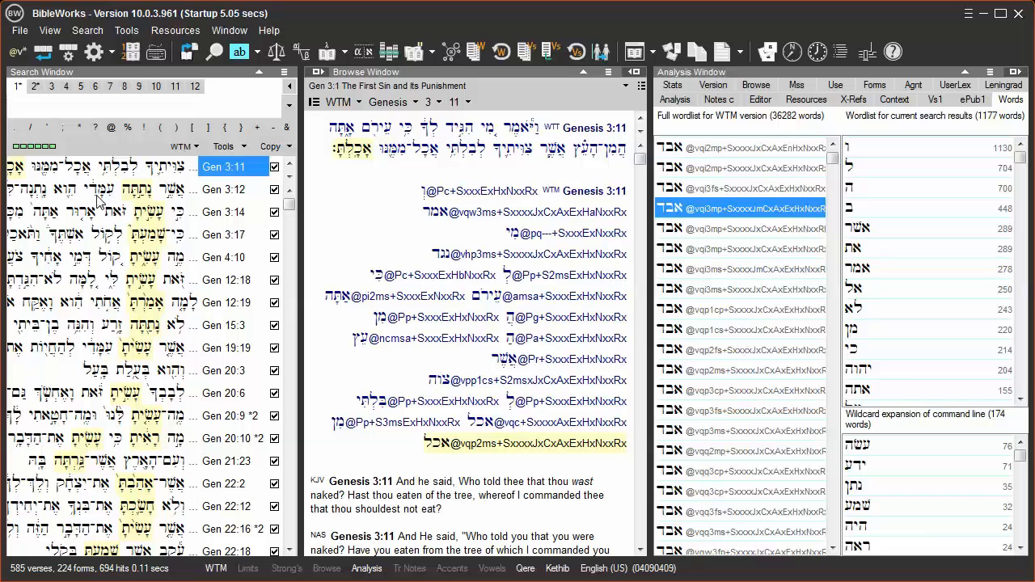
mouse_move(353, 150)
text(@)
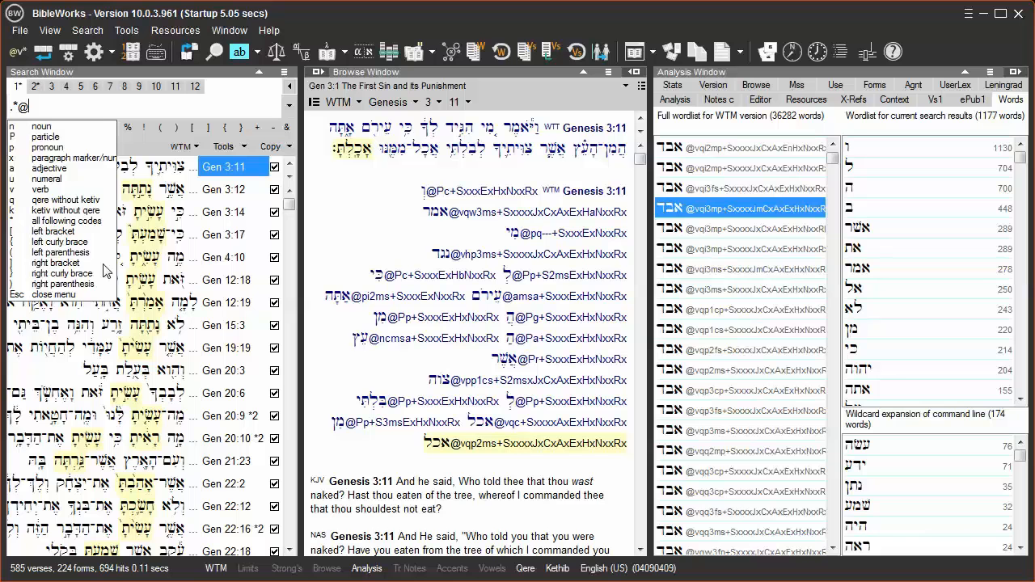
text(vq)
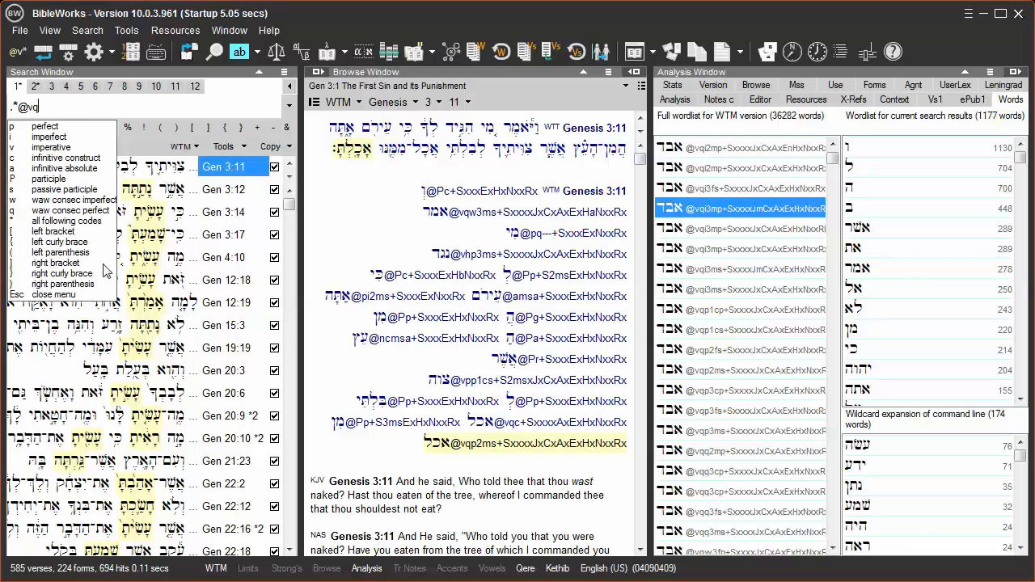
text(p)
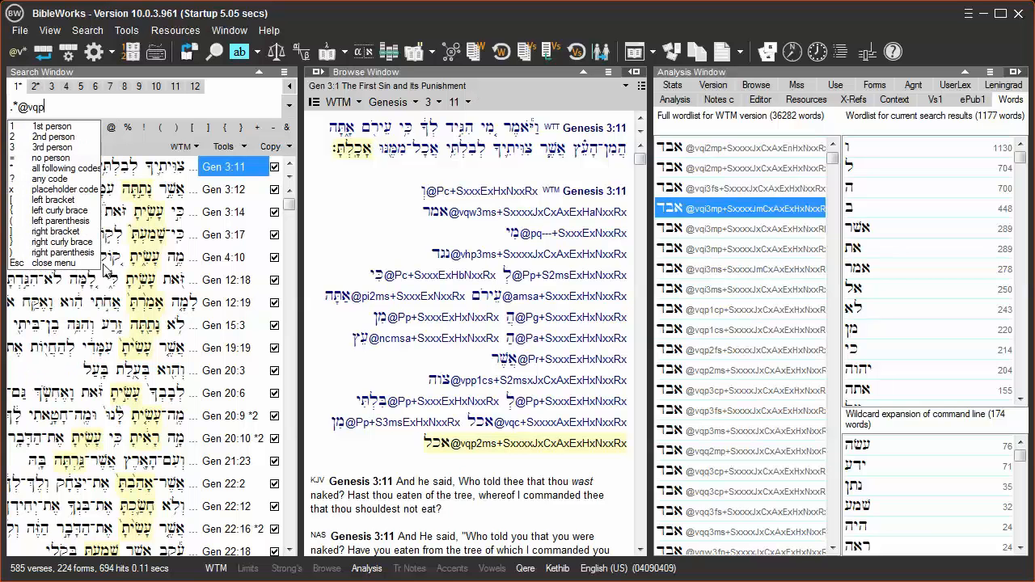
text(*)
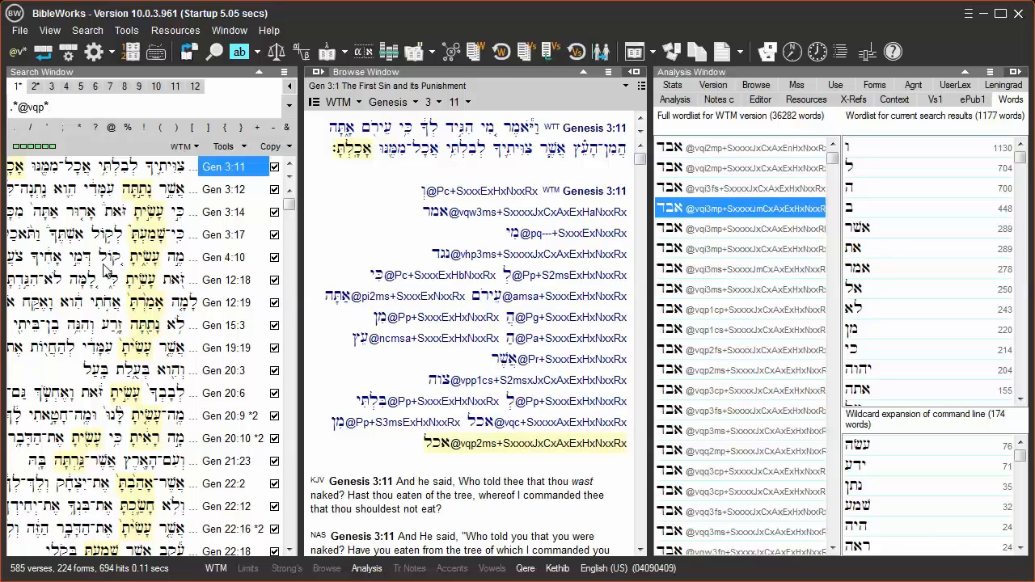
key(Return)
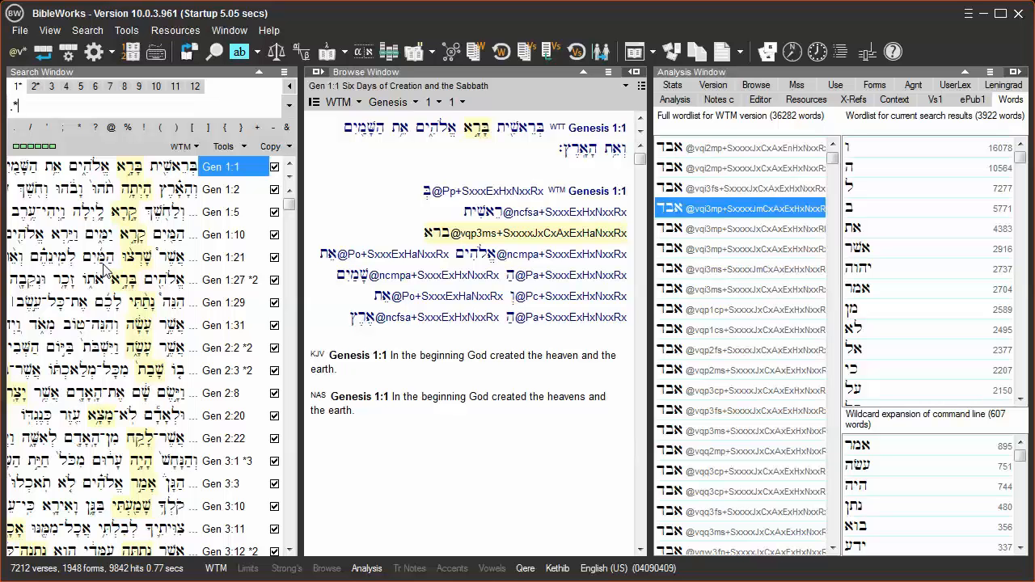
Search for first-person verbs of any stem and any aspect with the query .*@v??1*
text(@v)
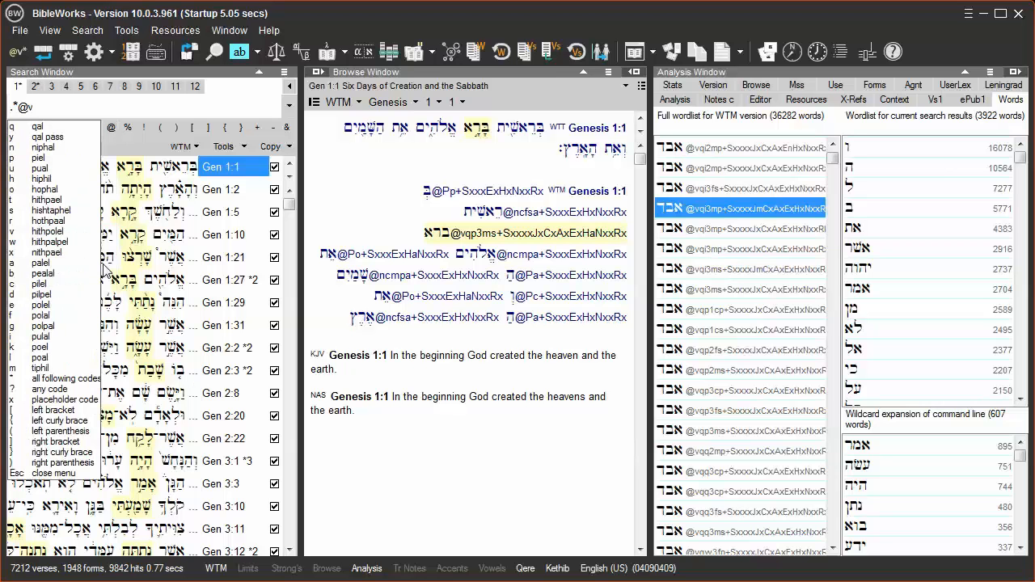
text(?)
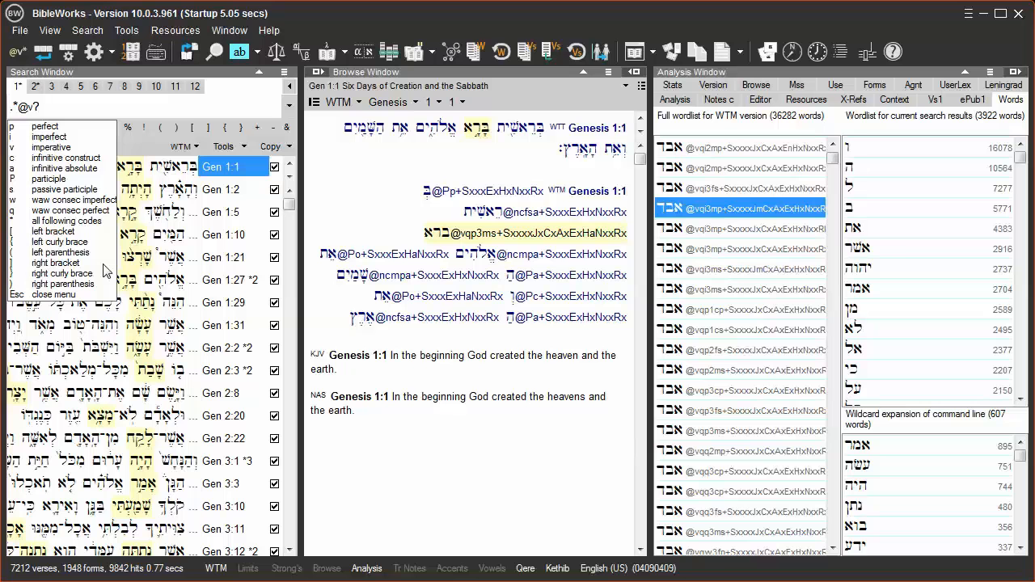
key(Escape)
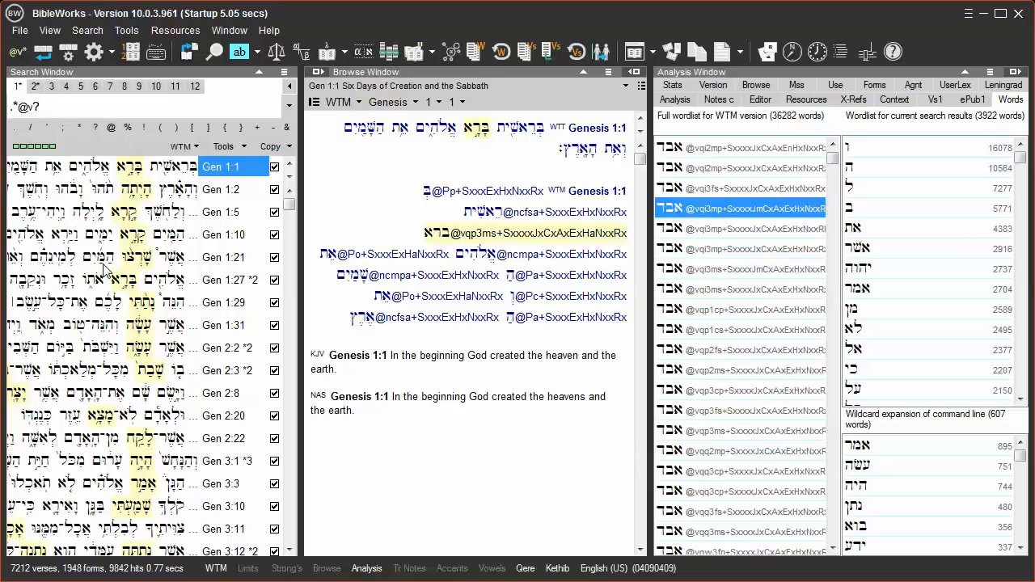
text(?)
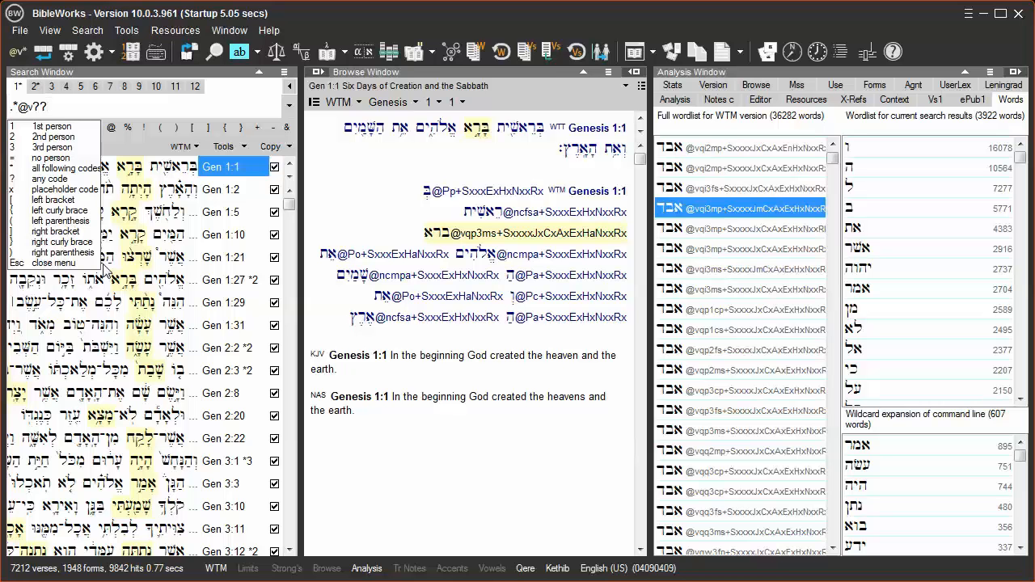
text(1)
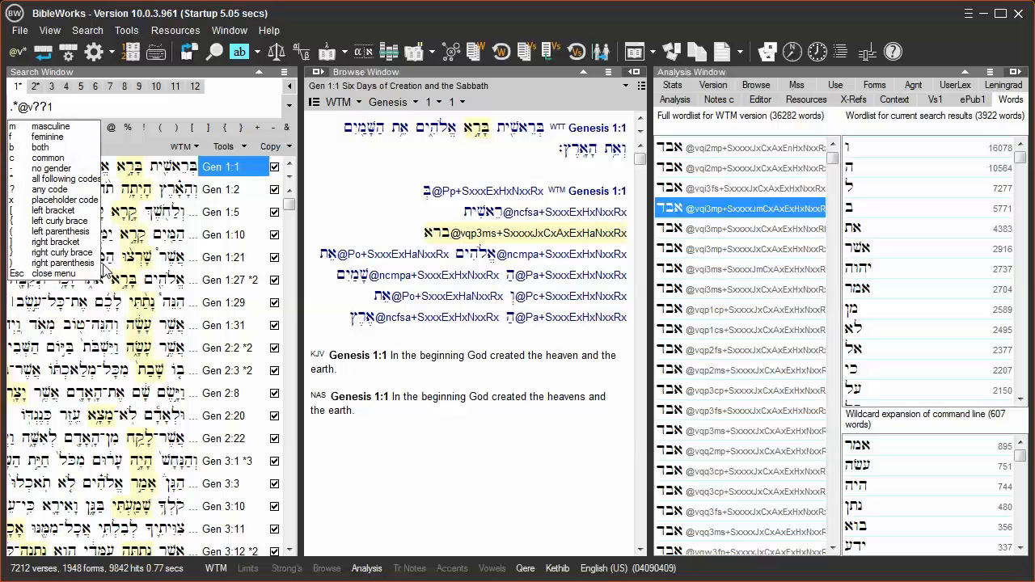
text(*)
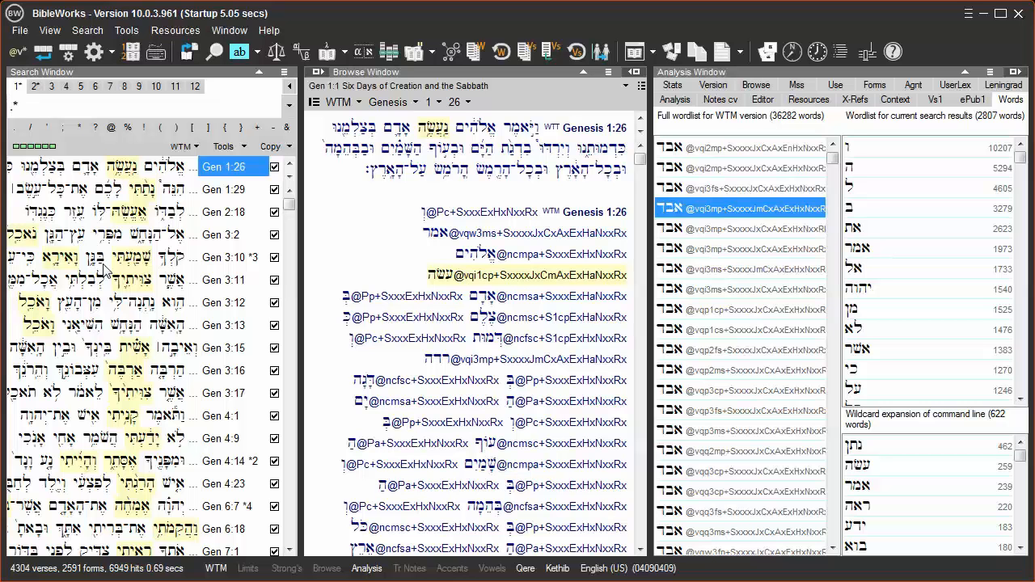
Search for all piel, pual and niphal verbs with the query .*@v[pun]*
text(@)
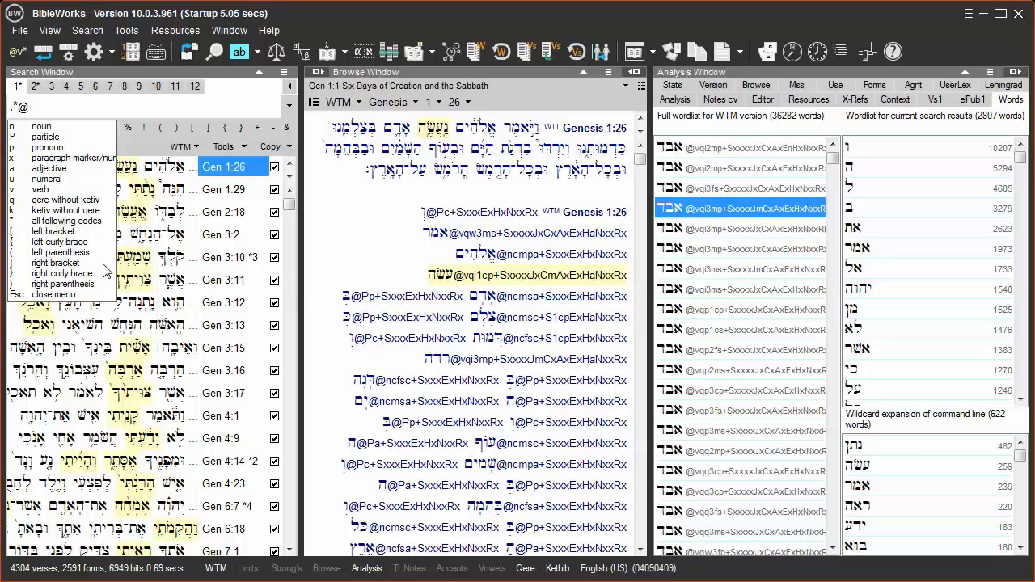
text(v)
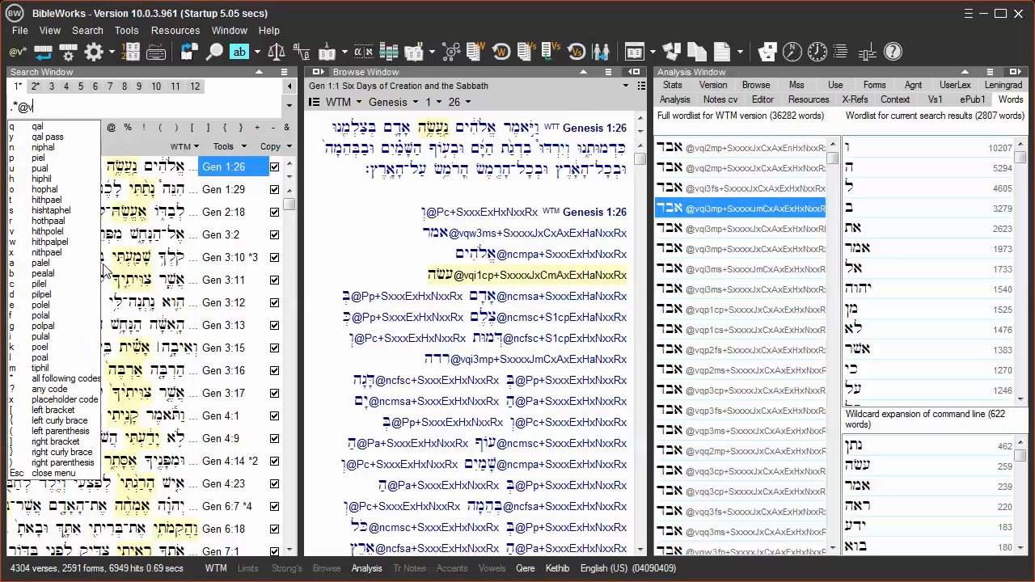
text([p)
text(un])
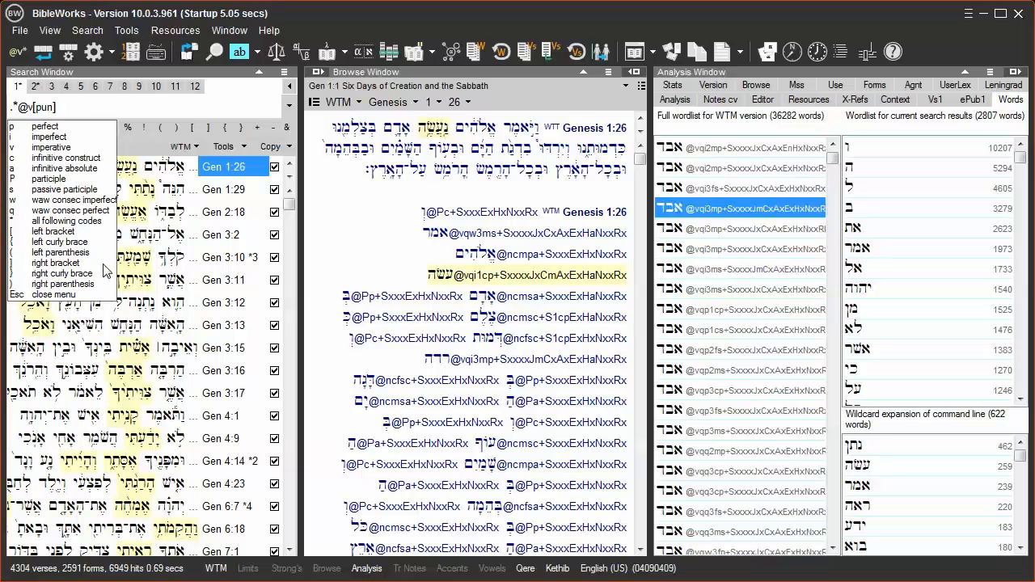
text(*)
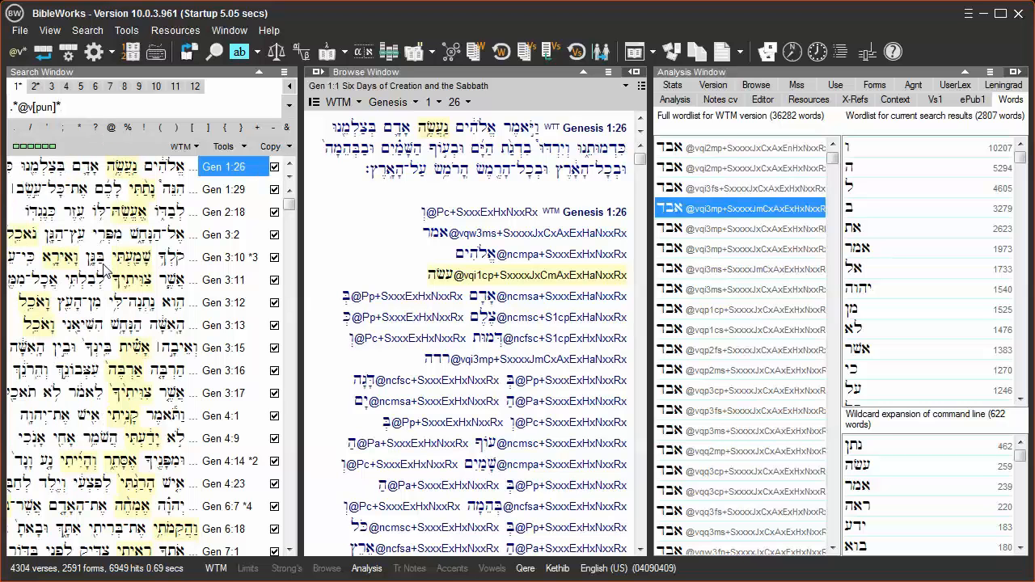
key(Return)
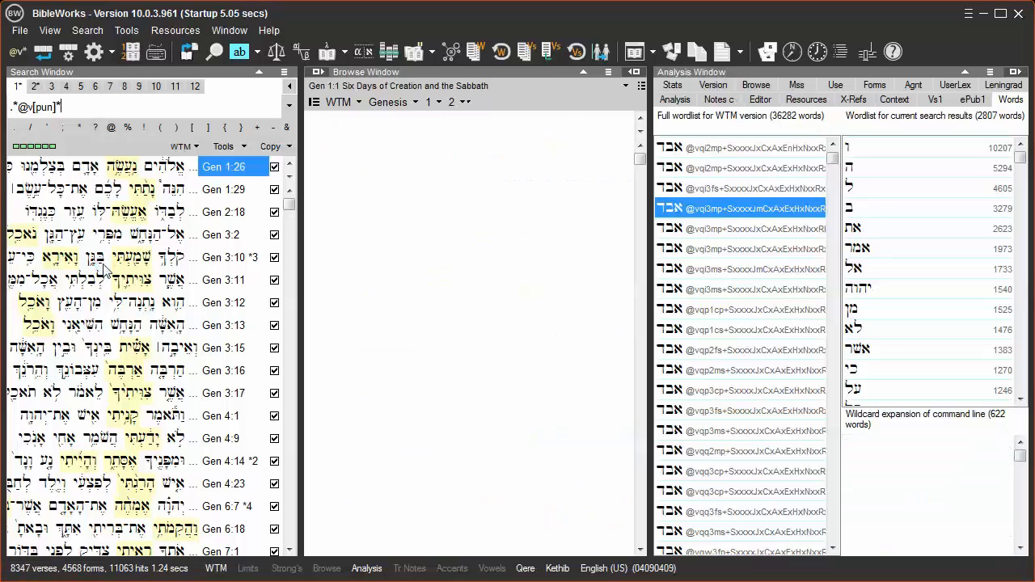